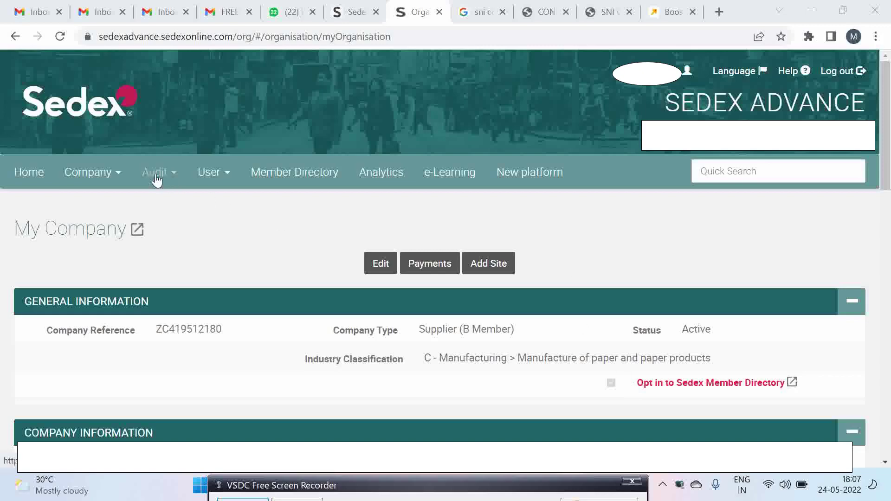
Step: Go to Company > My Company and check that the Sites Information table lists no sites
left_click(111, 180)
left_click(112, 204)
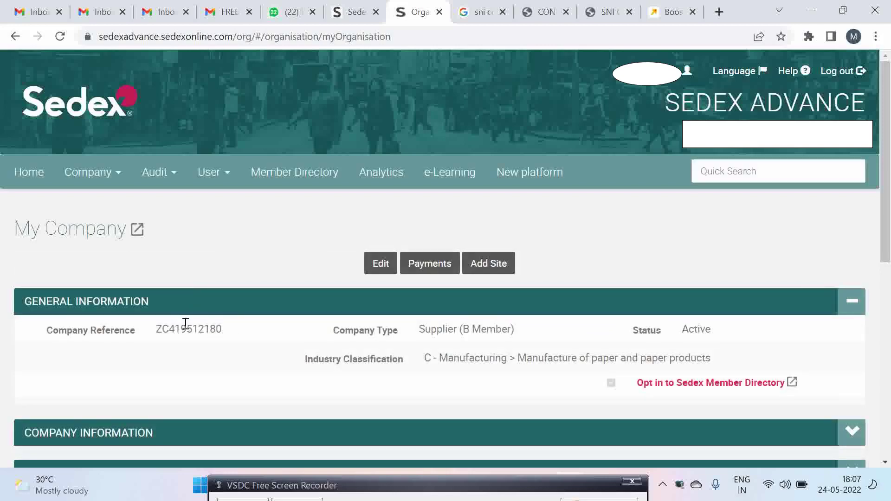
scroll(188, 320, "down", 3)
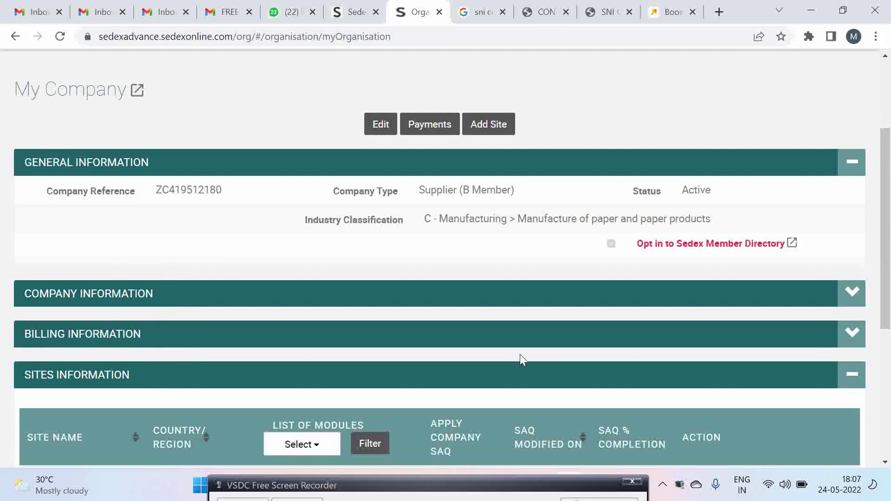
scroll(483, 369, "down", 5)
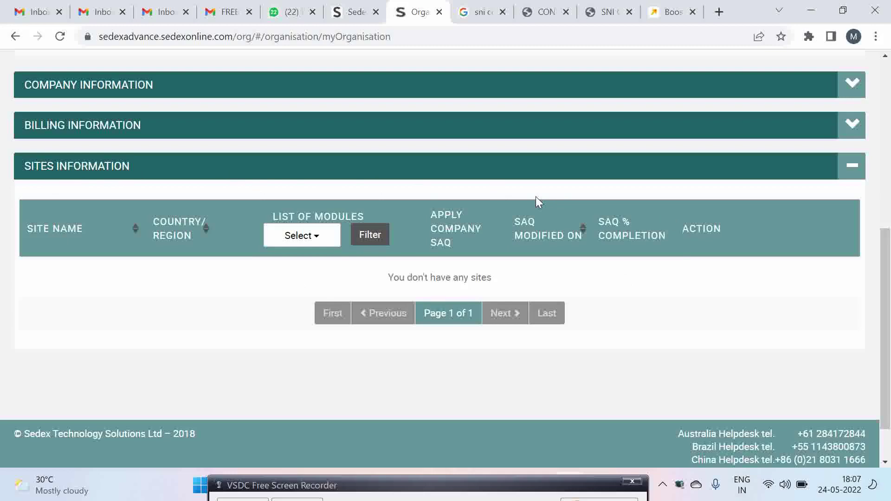
scroll(535, 196, "up", 5)
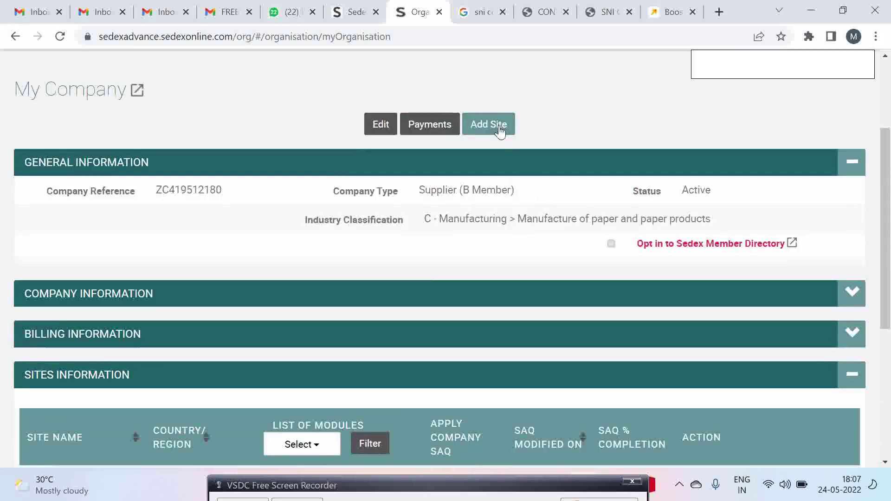
Step: Start a new site and choose the full Add Site option instead of Add Basic Site
scroll(499, 132, "up", 2)
left_click(500, 192)
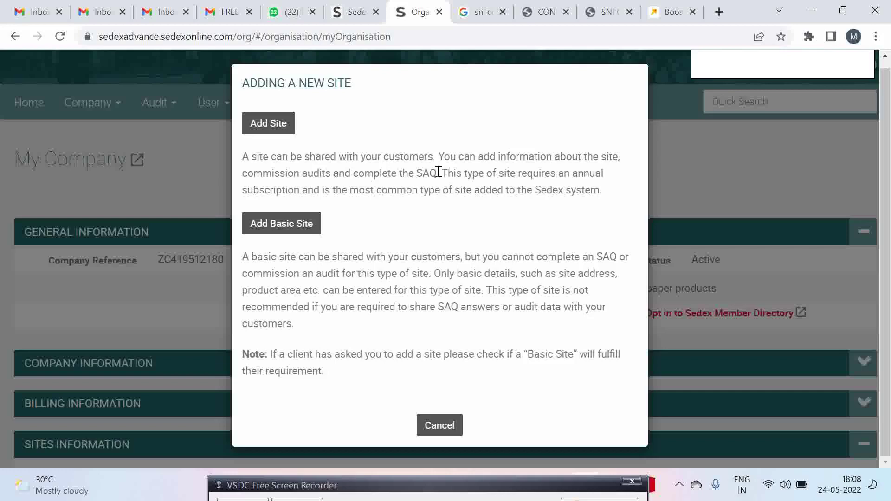
left_click_drag(416, 173, 443, 176)
left_click(281, 127)
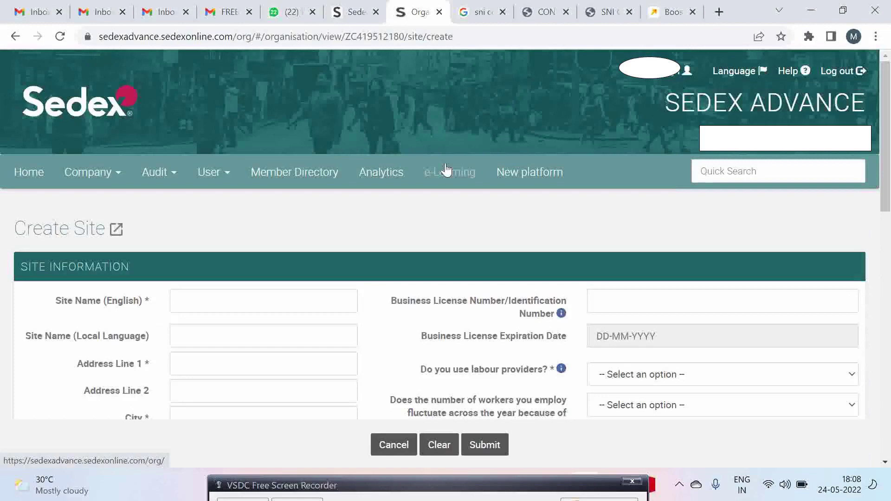
Step: Look over the Site Name (English) field and the Business Type choices, leaving both unset
scroll(445, 170, "down", 3)
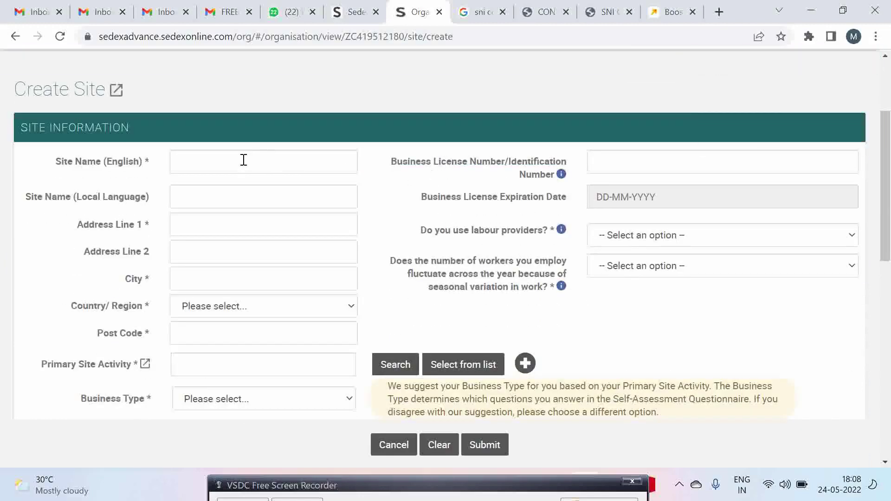
left_click(229, 160)
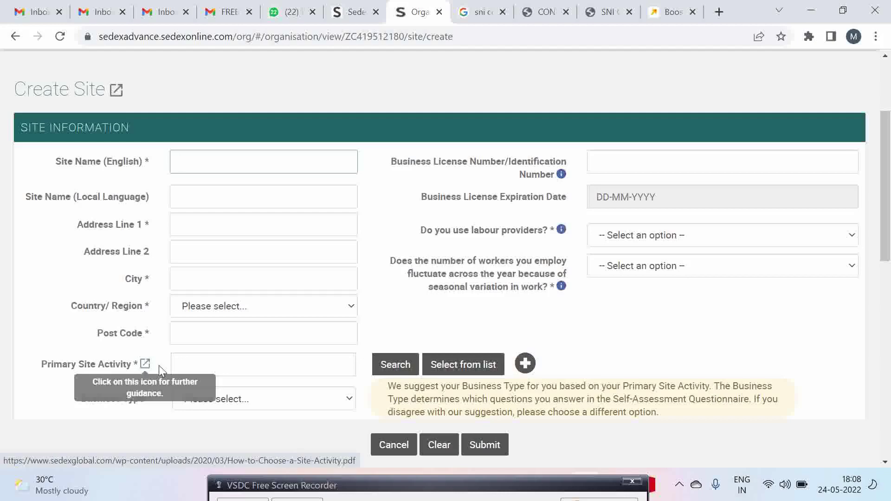
left_click(252, 226)
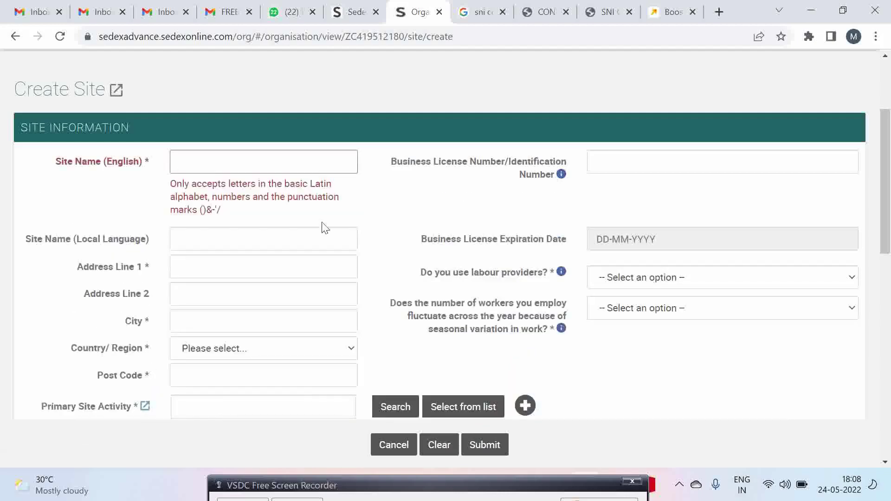
scroll(322, 227, "down", 5)
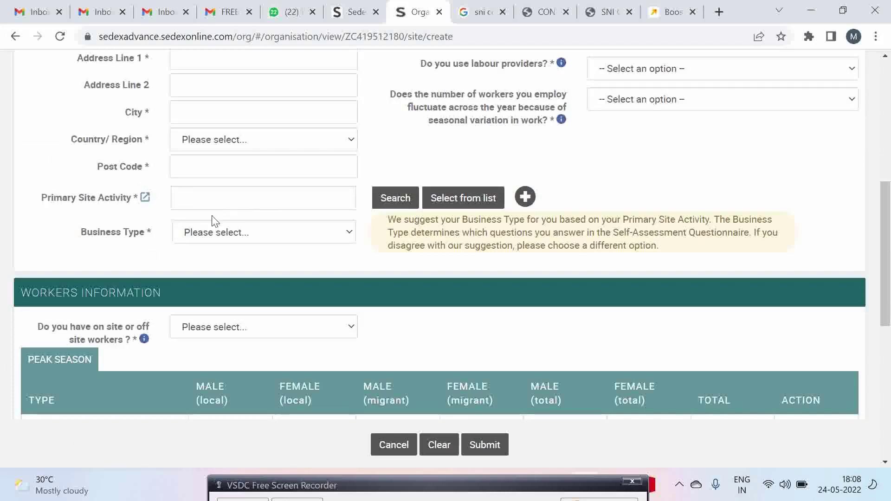
left_click(245, 234)
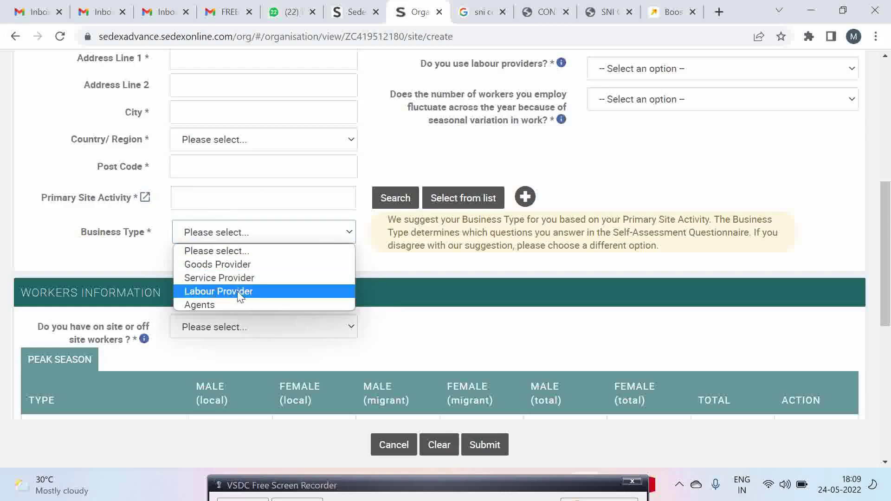
left_click(636, 173)
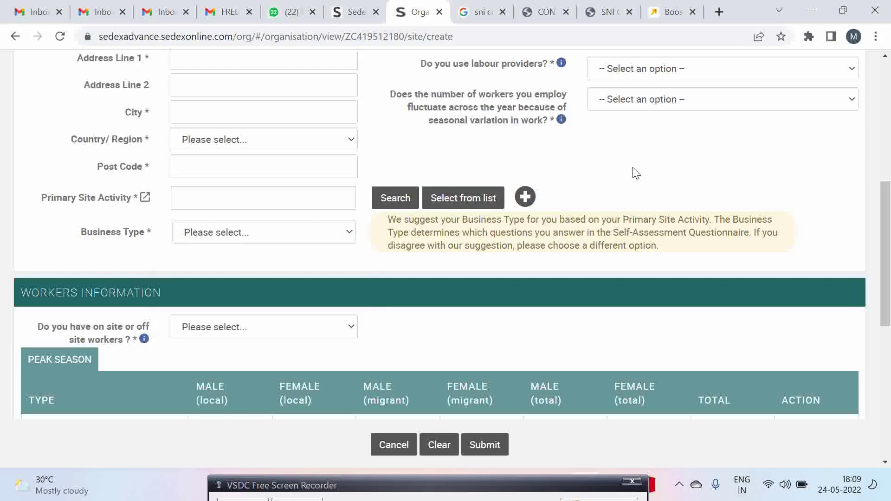
scroll(635, 173, "up", 4)
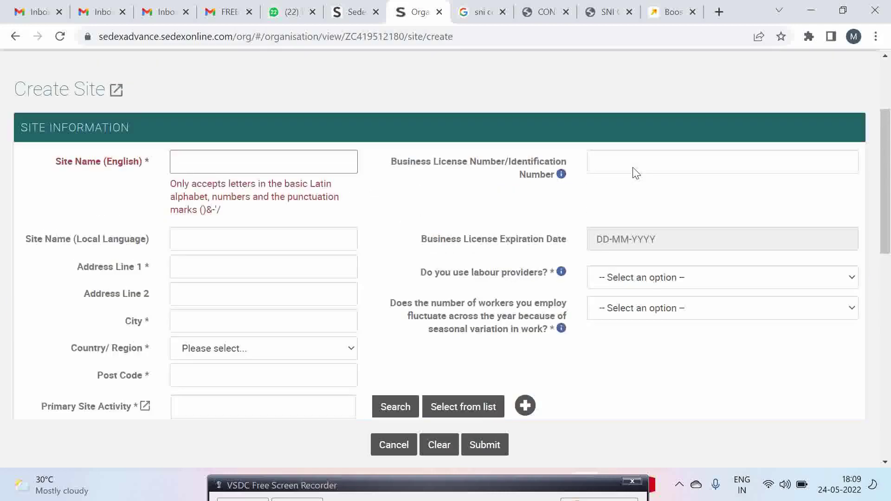
left_click(603, 162)
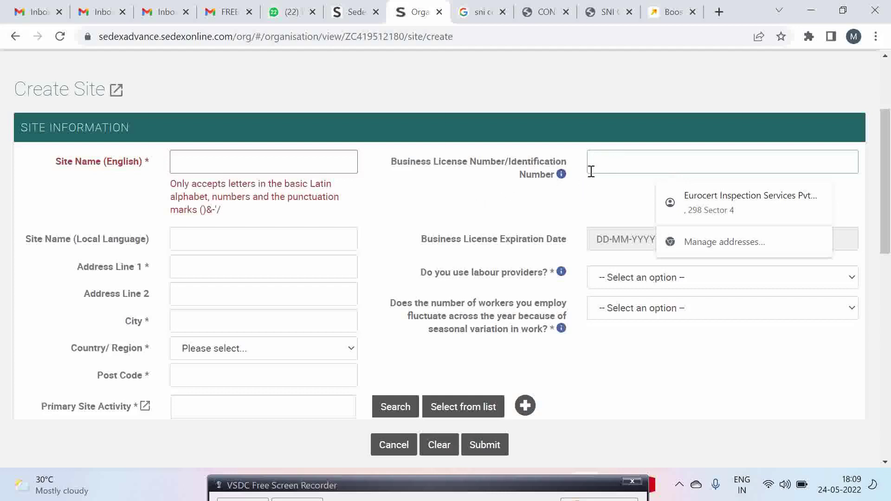
mouse_move(563, 177)
left_click(610, 205)
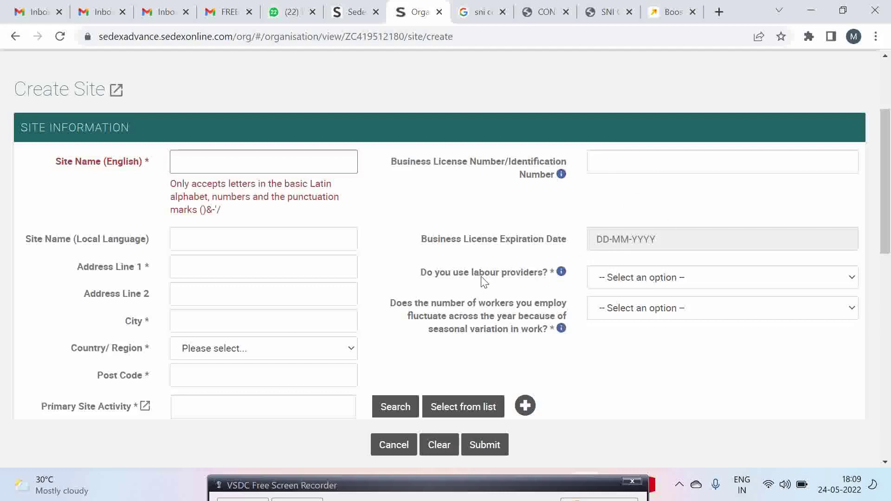
mouse_move(565, 282)
left_click(702, 282)
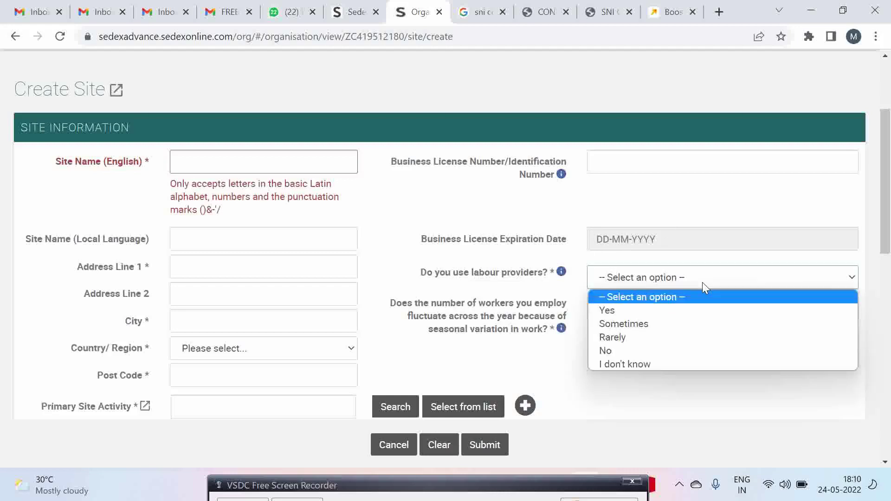
left_click(703, 282)
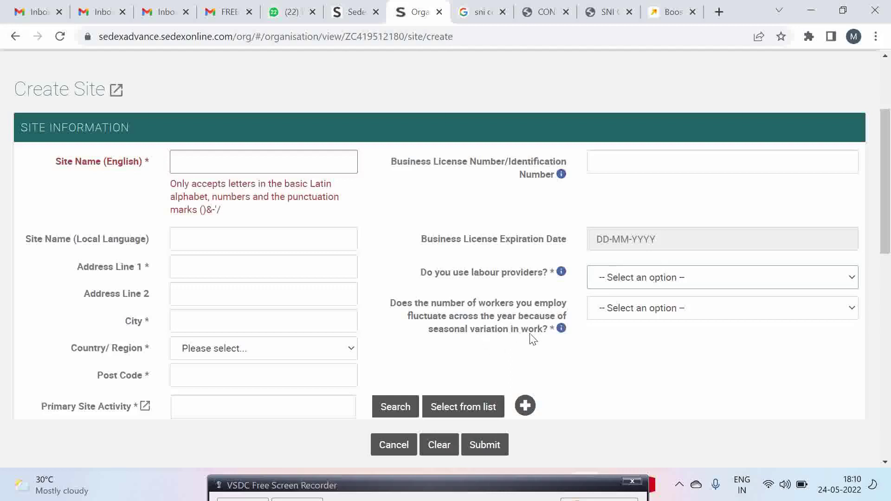
left_click(651, 316)
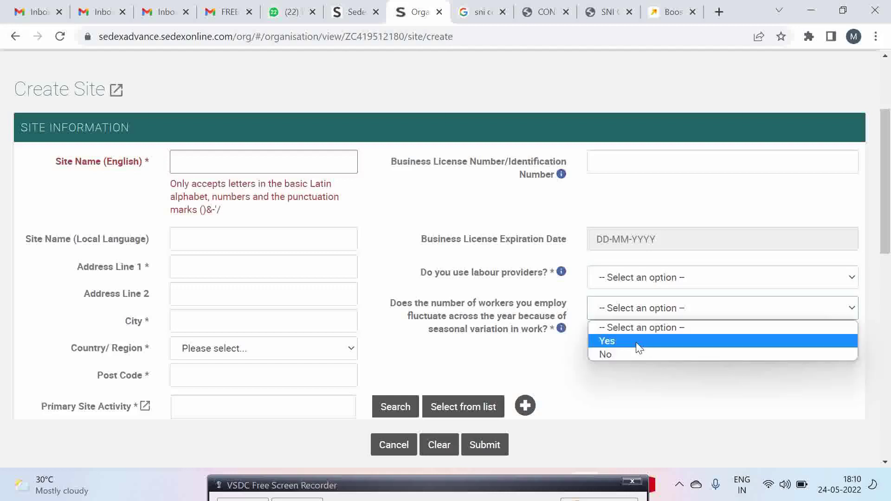
left_click(684, 378)
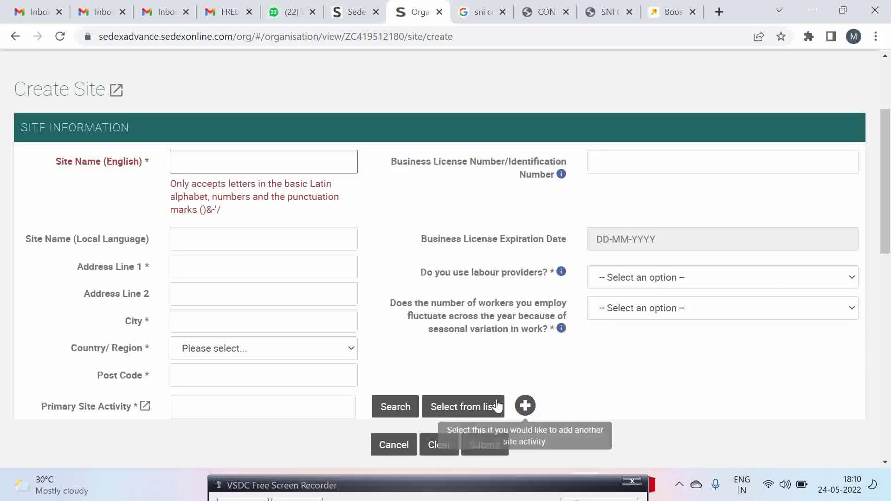
Step: Set on site or off site workers to On Site, unlocking Permanent, Temporary and Agency worker types
scroll(505, 394, "down", 4)
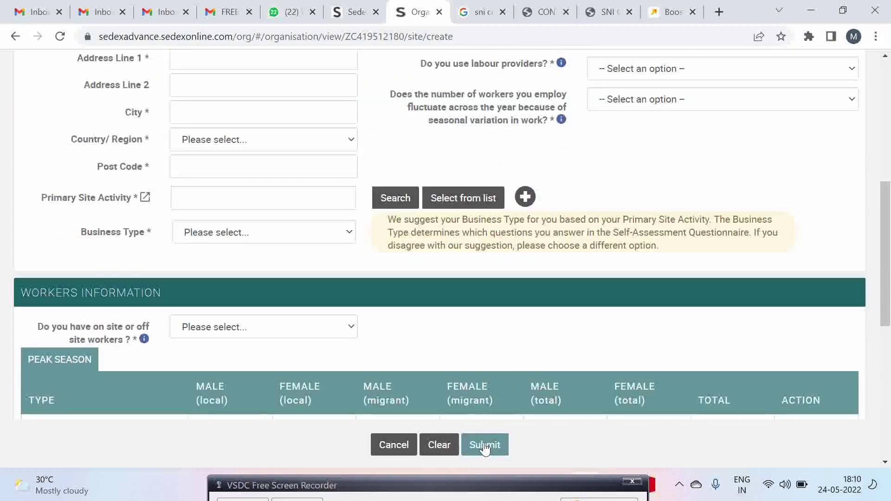
scroll(525, 389, "down", 4)
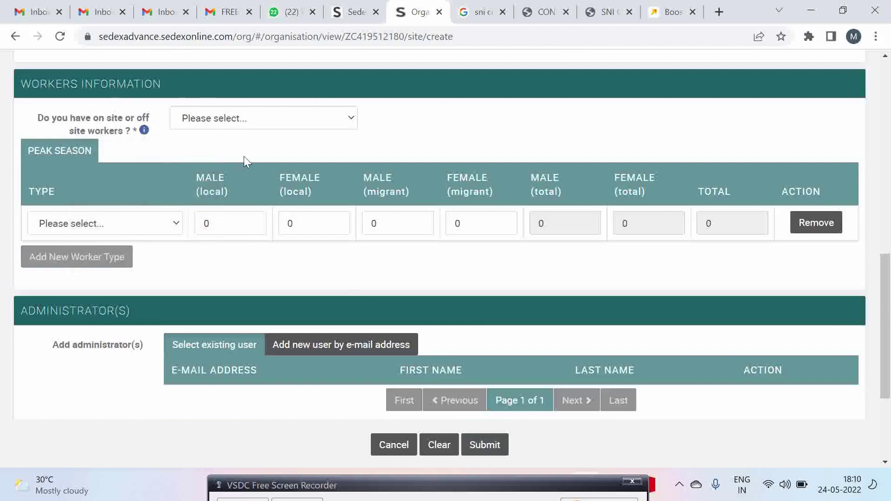
left_click(177, 224)
left_click(176, 224)
left_click(266, 119)
left_click(238, 151)
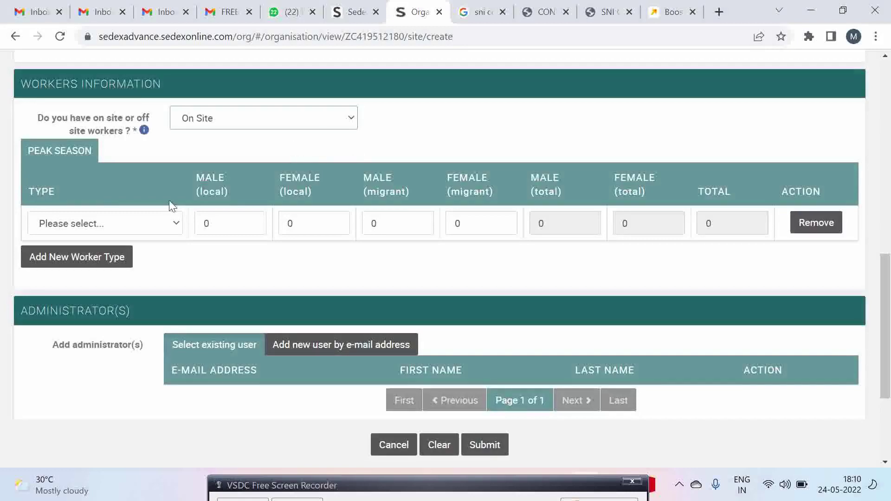
left_click(157, 223)
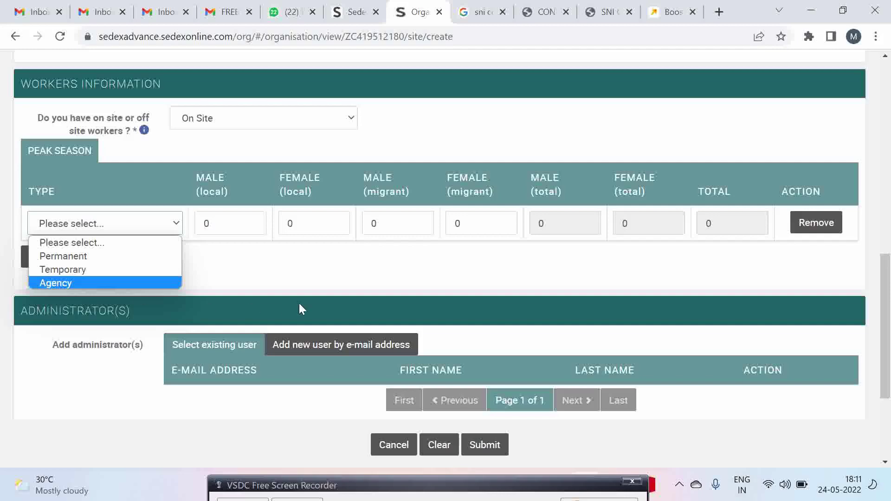
scroll(299, 304, "down", 3)
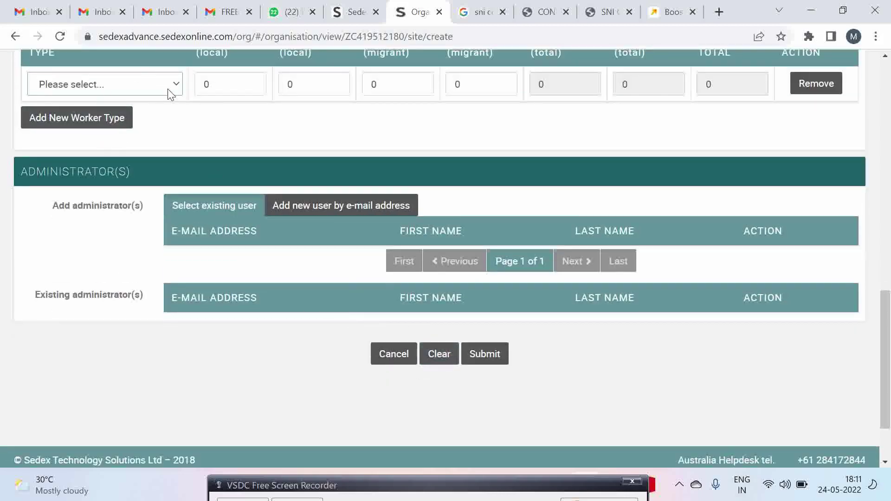
left_click(150, 88)
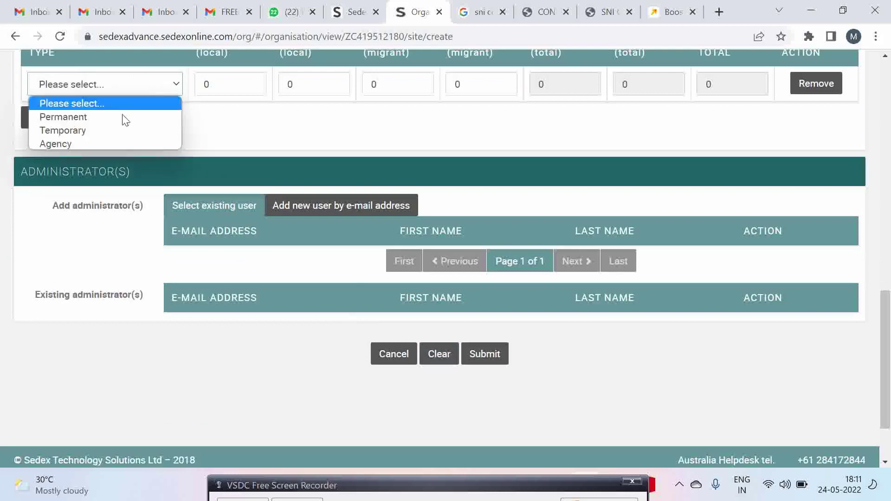
left_click(283, 148)
scroll(280, 145, "down", 2)
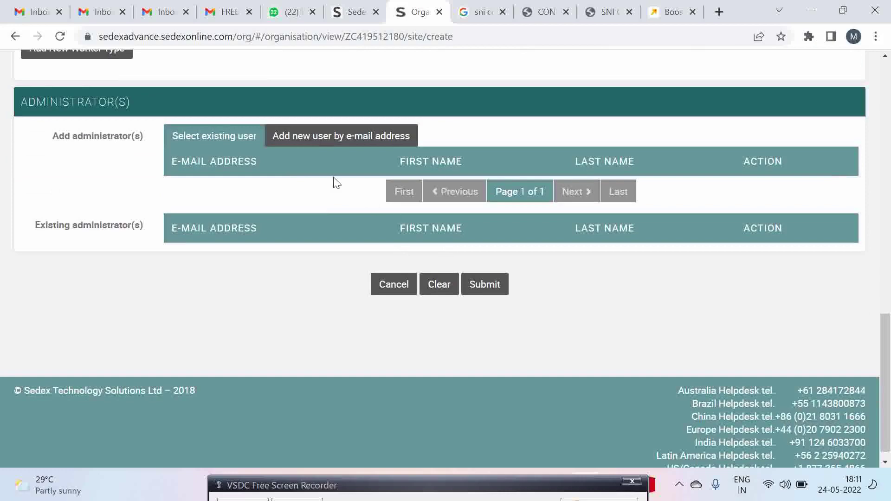